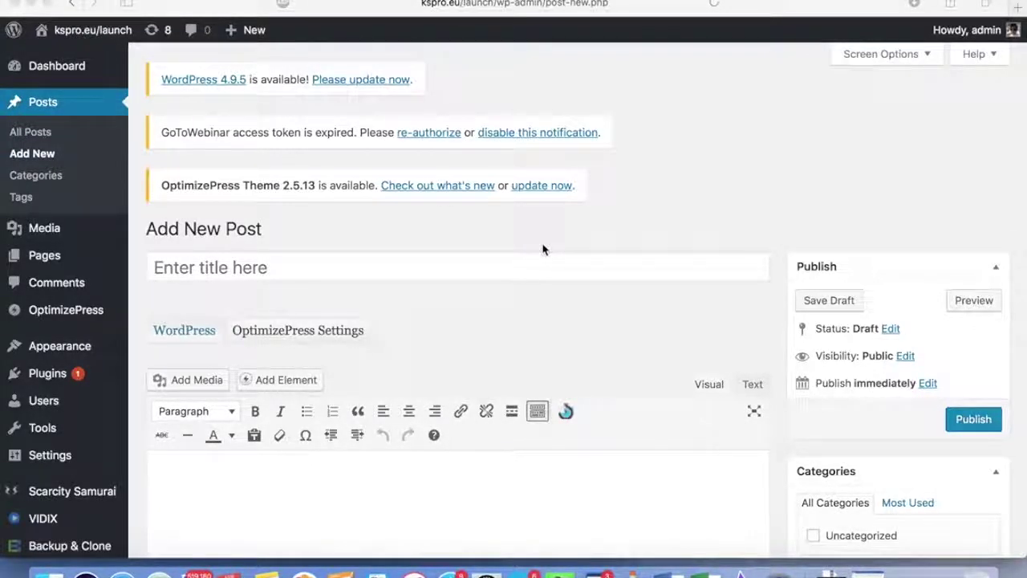
# Search the VIDIX YouTube video finder for "dog training".
pyautogui.scroll(-10, 543, 249)
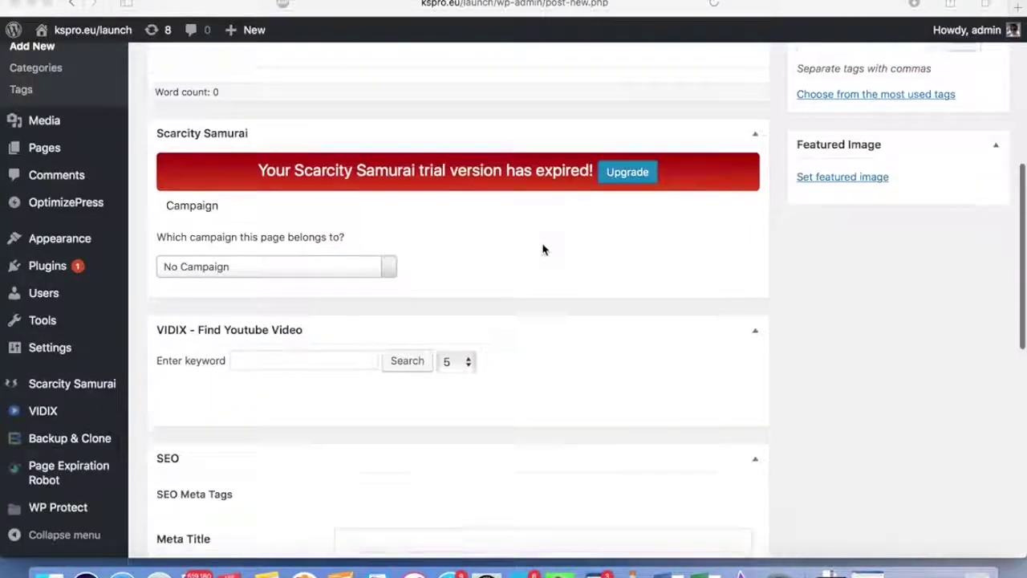
pyautogui.scroll(-3, 542, 250)
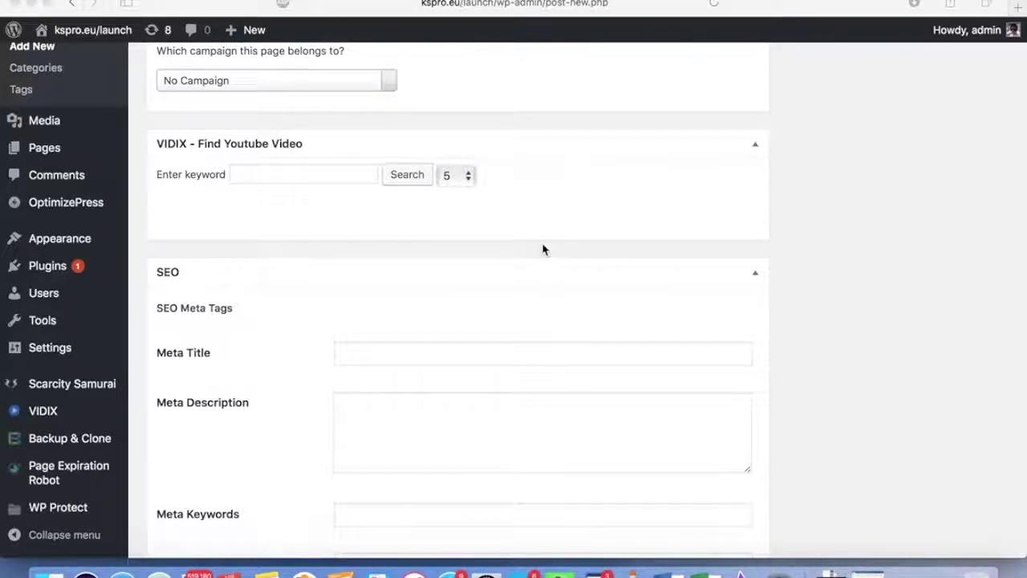
pyautogui.click(320, 179)
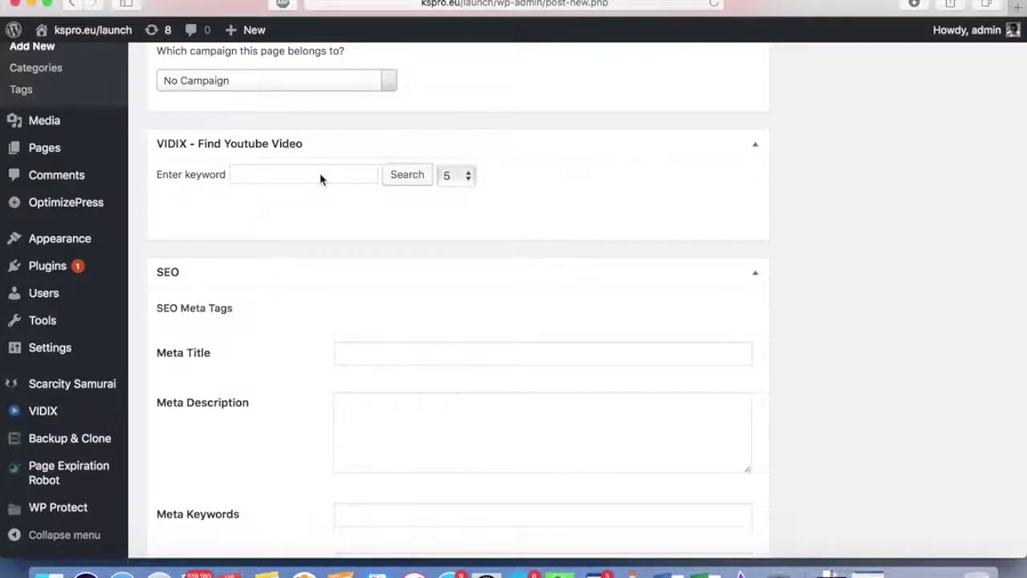
pyautogui.click(314, 173)
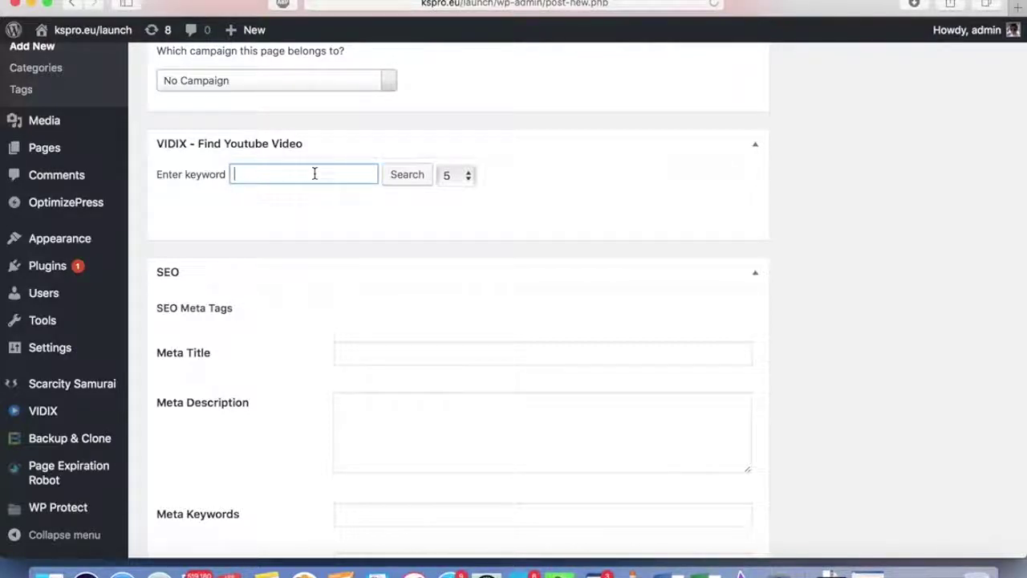
pyautogui.write('dog training')
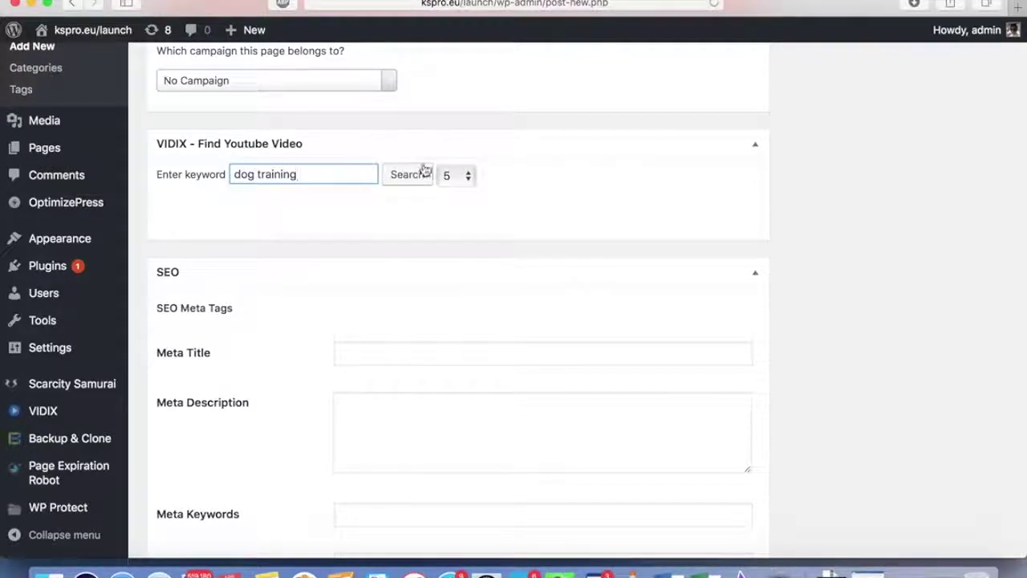
pyautogui.click(423, 171)
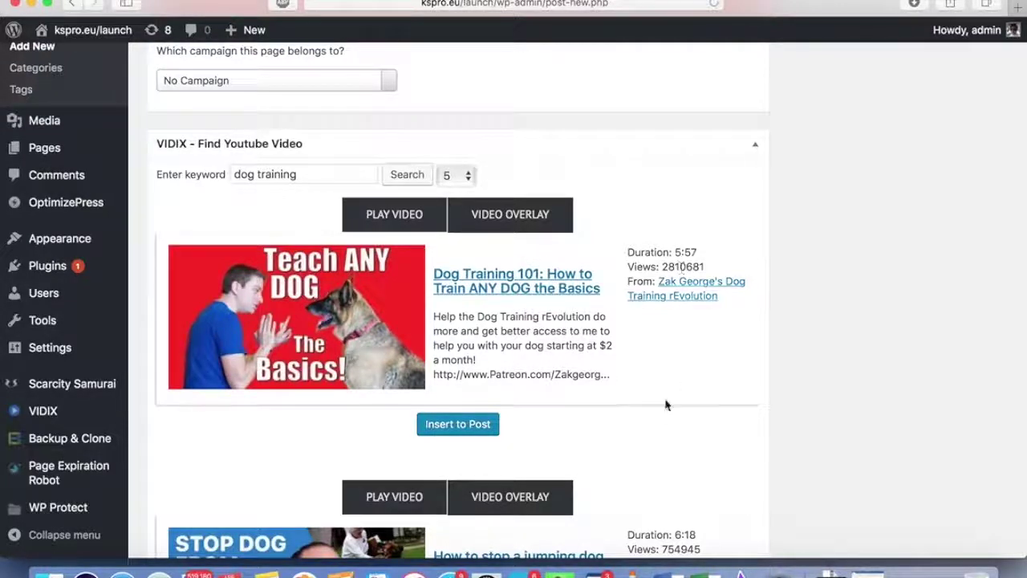
# Look through the found videos and open the video overlay settings for "Dog Training 101: How to Train ANY DOG the Basics".
pyautogui.scroll(-2, 665, 404)
pyautogui.scroll(-6, 479, 372)
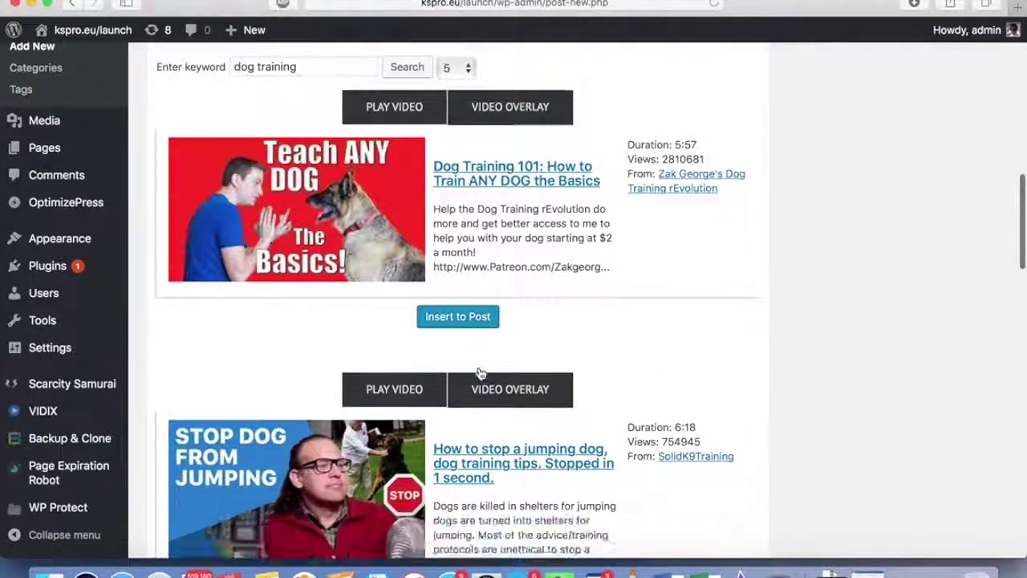
pyautogui.scroll(-14, 464, 426)
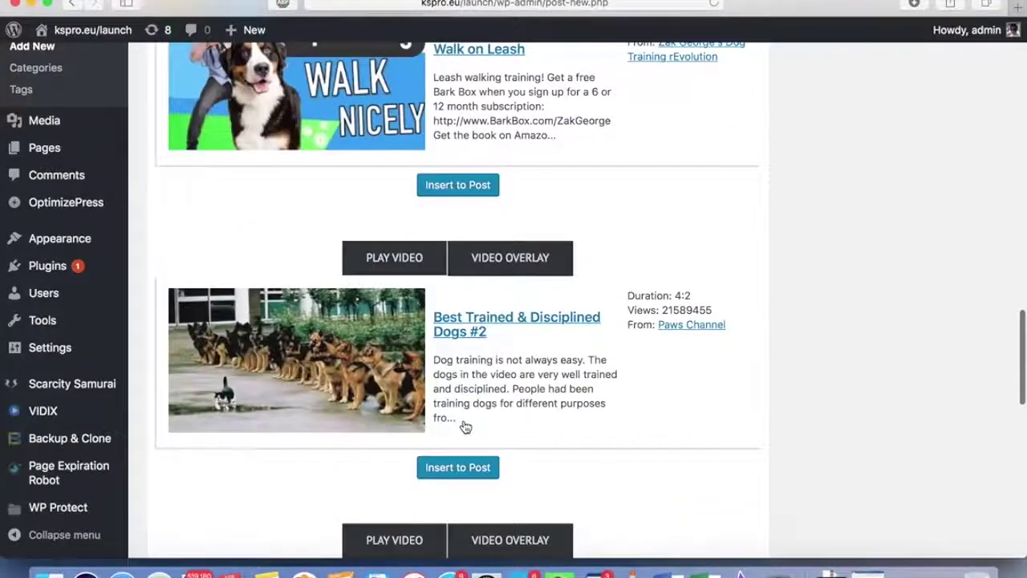
pyautogui.scroll(12, 464, 426)
pyautogui.scroll(6, 464, 426)
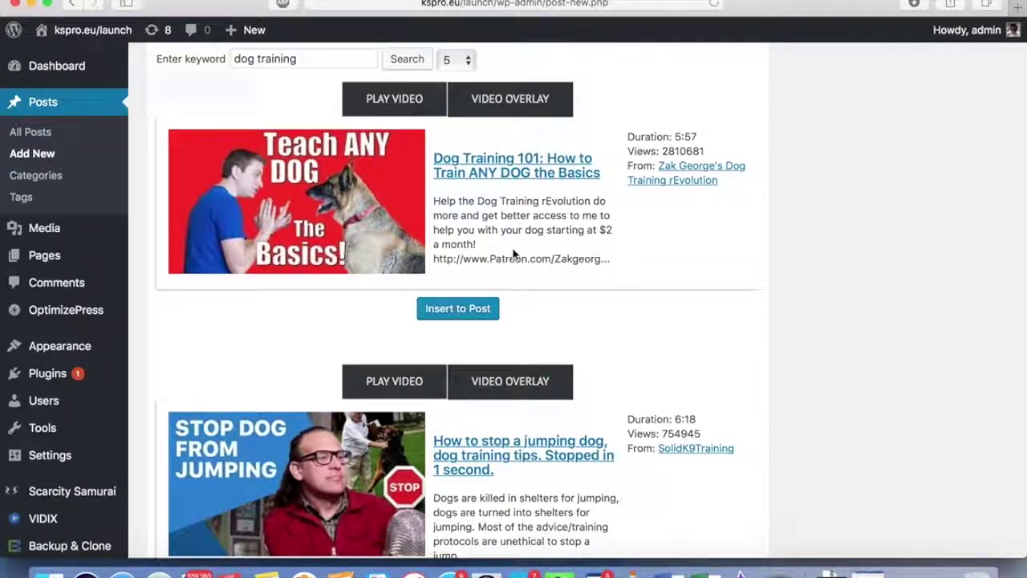
pyautogui.click(507, 102)
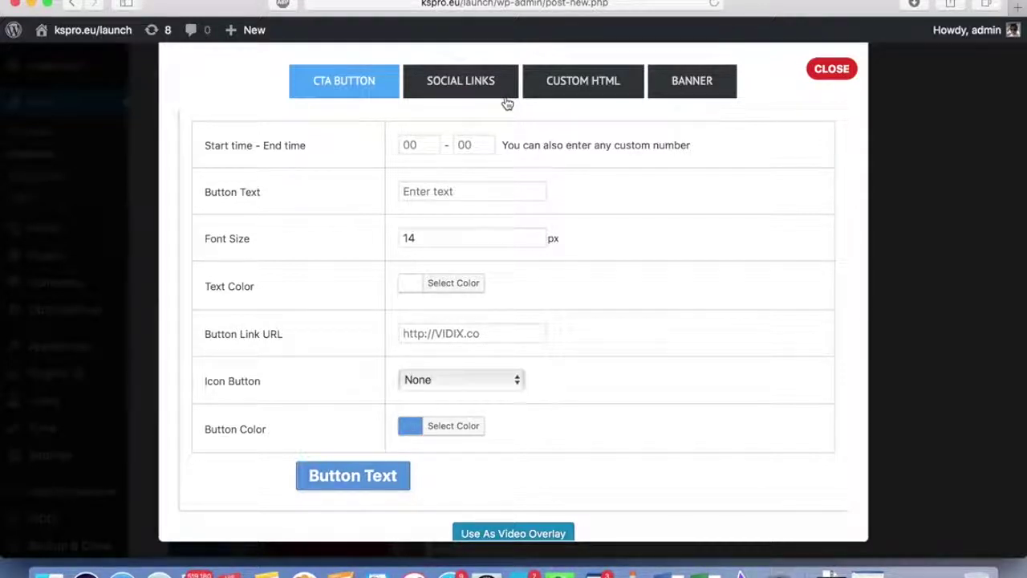
# Set the banner overlay to start at 10 seconds and end at 20 seconds.
pyautogui.click(686, 87)
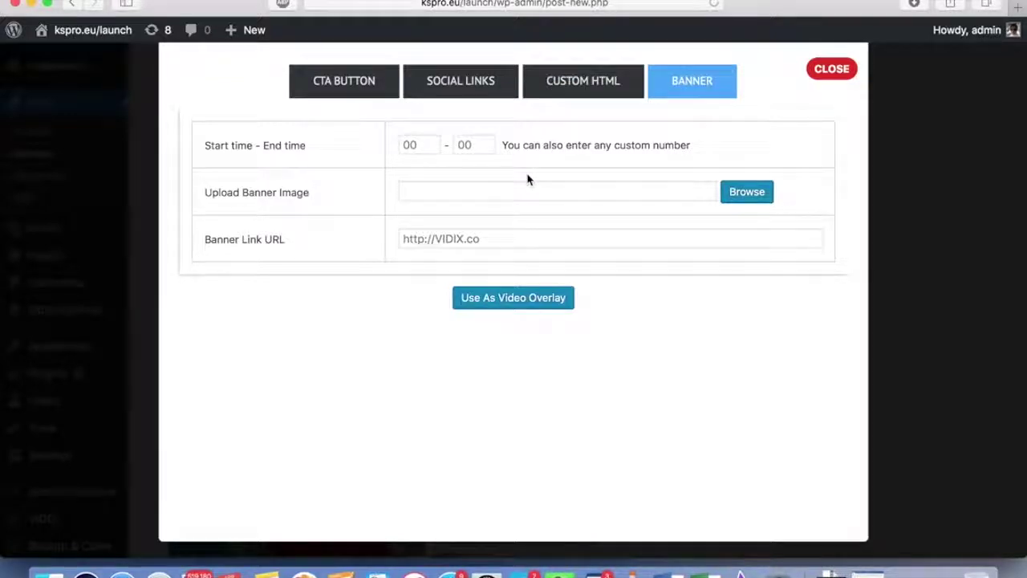
pyautogui.click(411, 146)
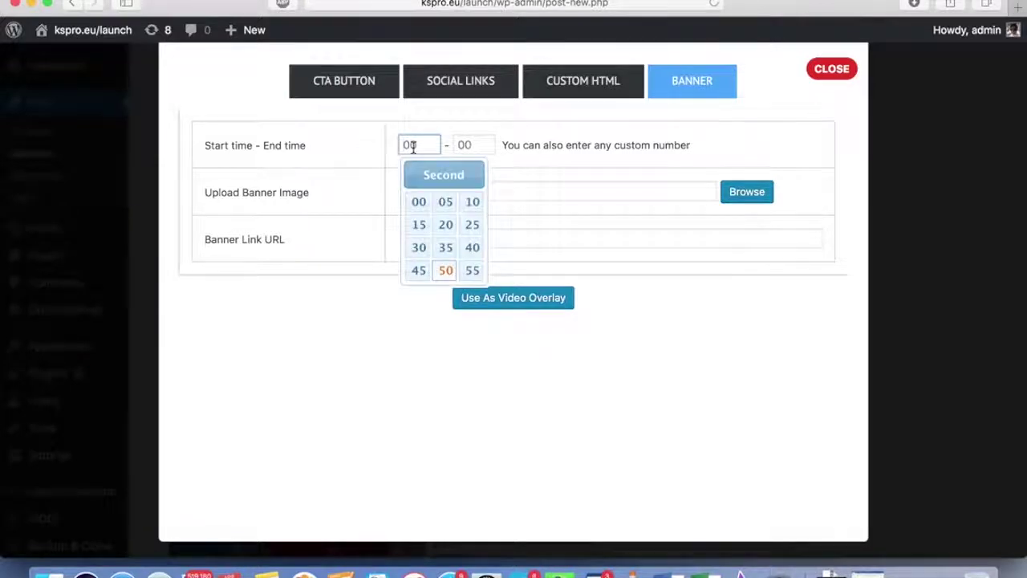
pyautogui.click(472, 201)
pyautogui.click(473, 150)
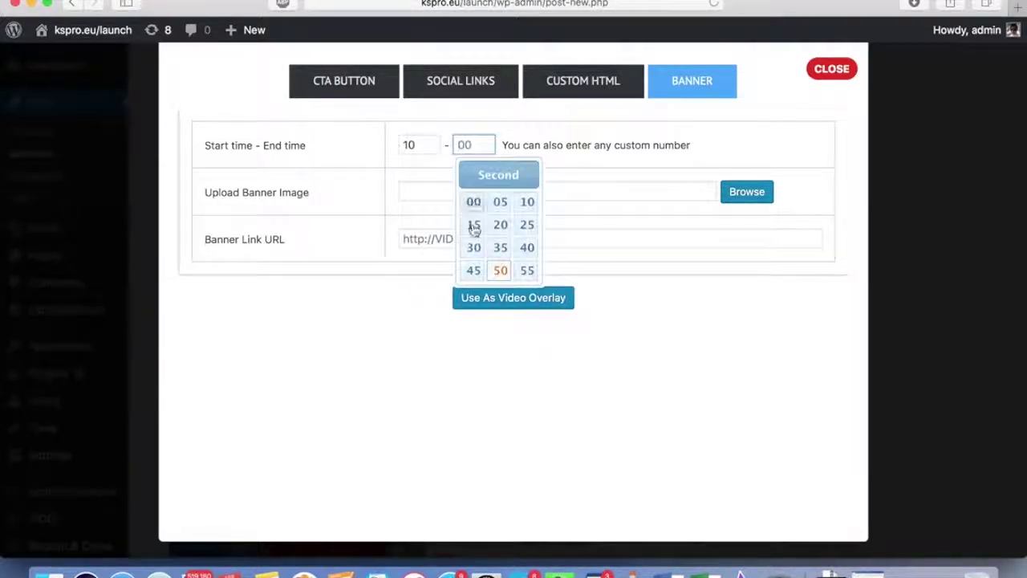
pyautogui.click(500, 227)
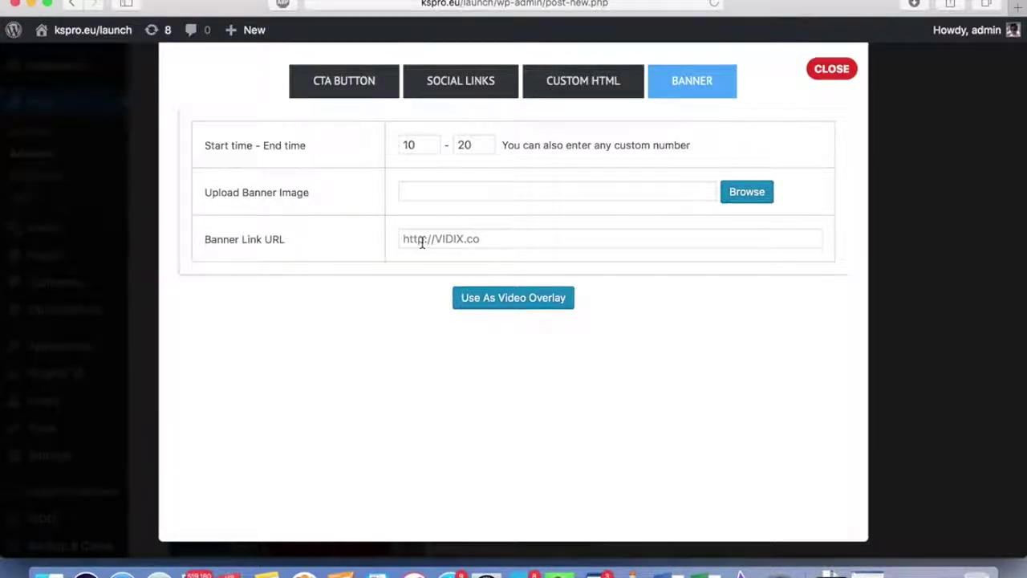
# Review the Custom HTML and Social Links overlays, and set the CTA button overlay's icon to Check Square.
pyautogui.click(560, 76)
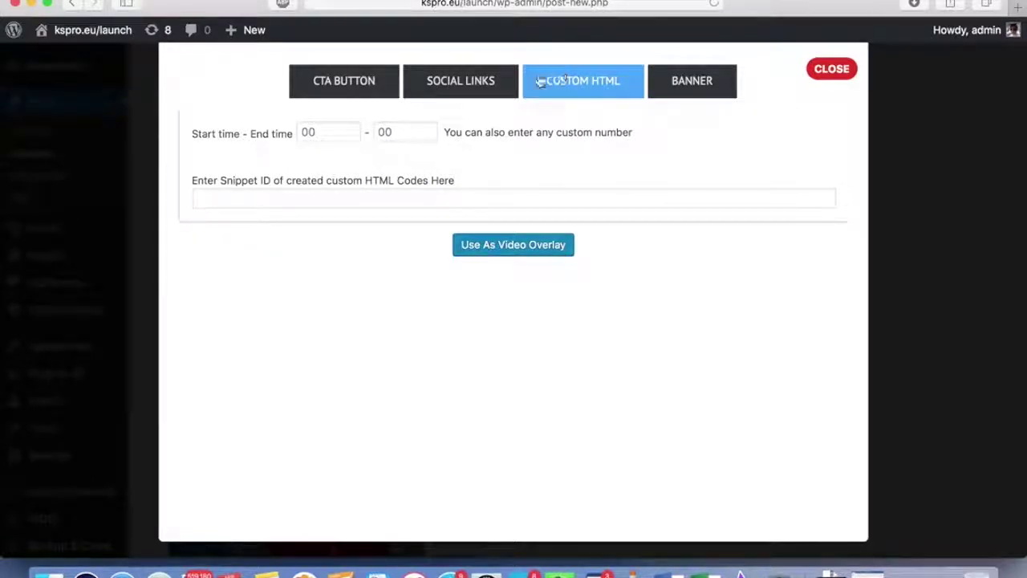
pyautogui.click(411, 87)
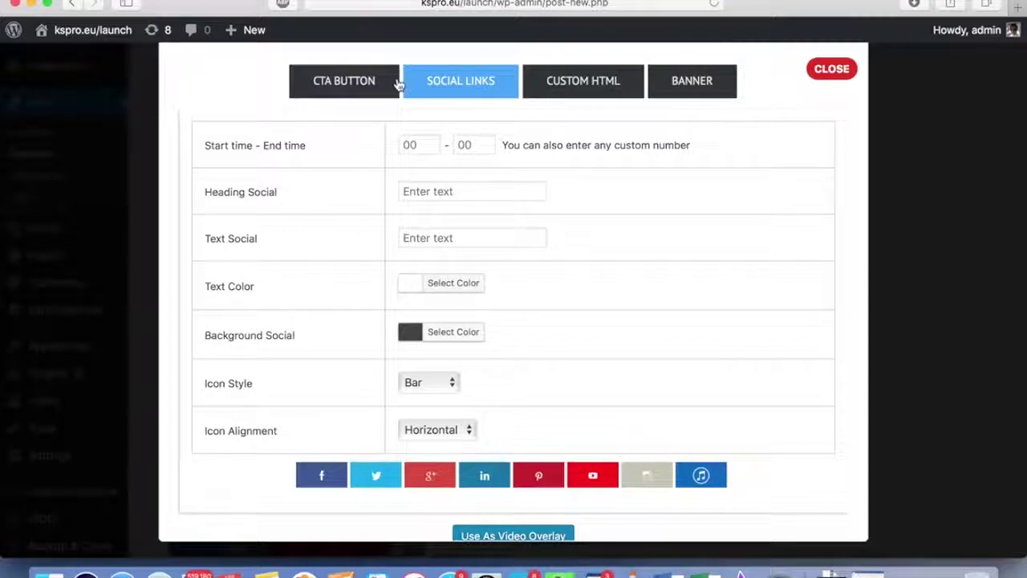
pyautogui.click(377, 82)
pyautogui.scroll(-2, 399, 241)
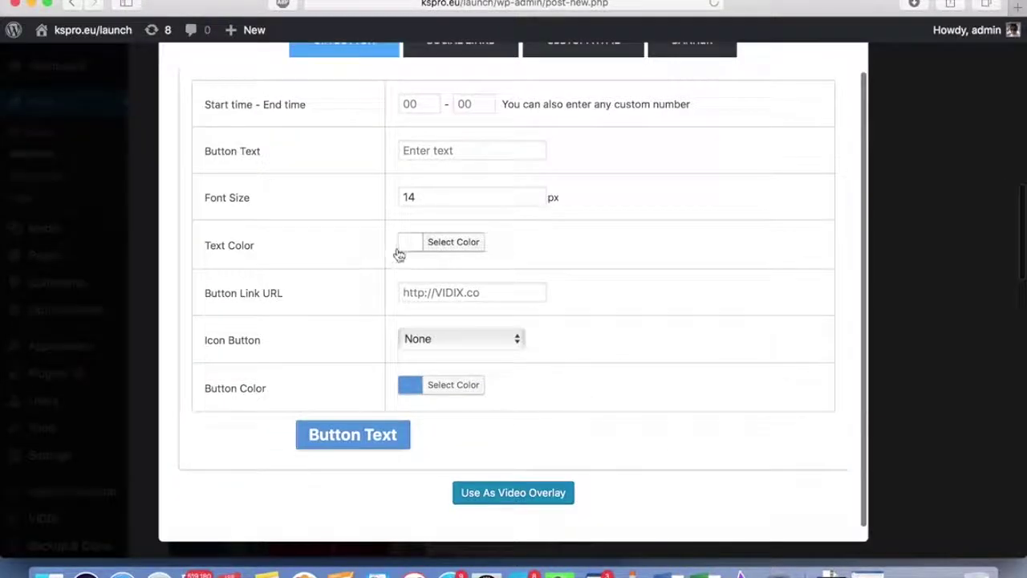
pyautogui.click(414, 342)
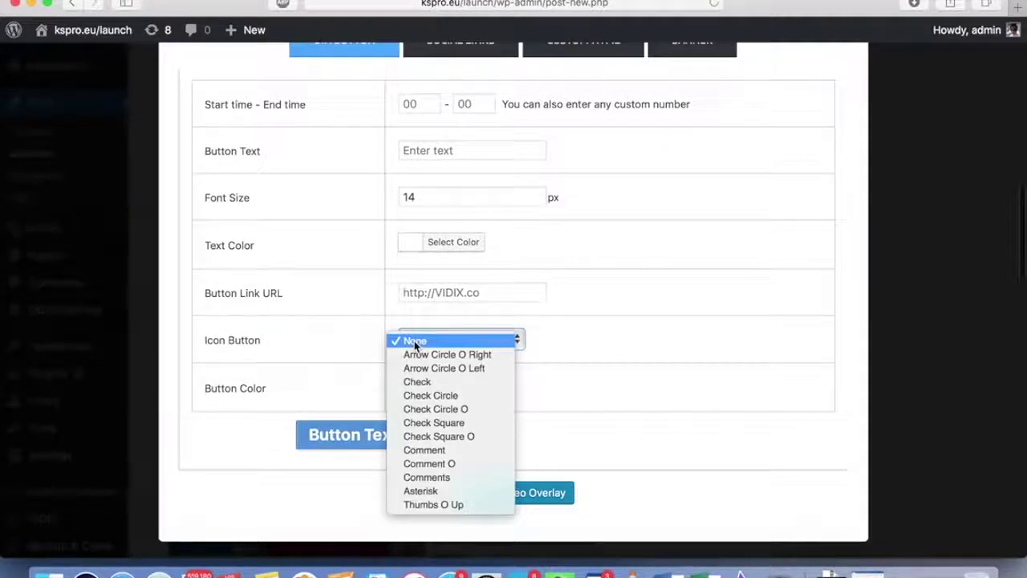
pyautogui.click(334, 397)
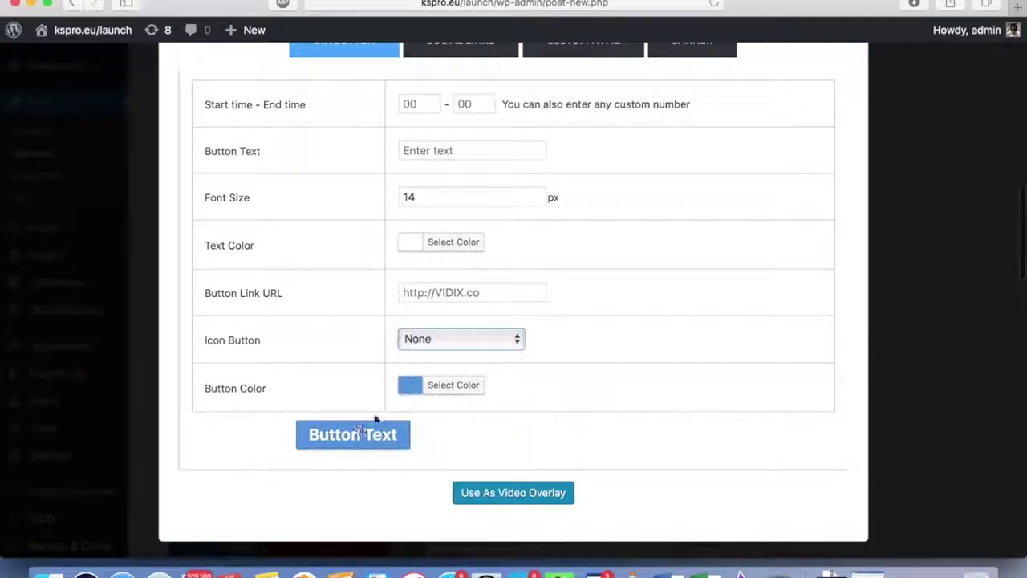
pyautogui.click(446, 342)
pyautogui.click(432, 394)
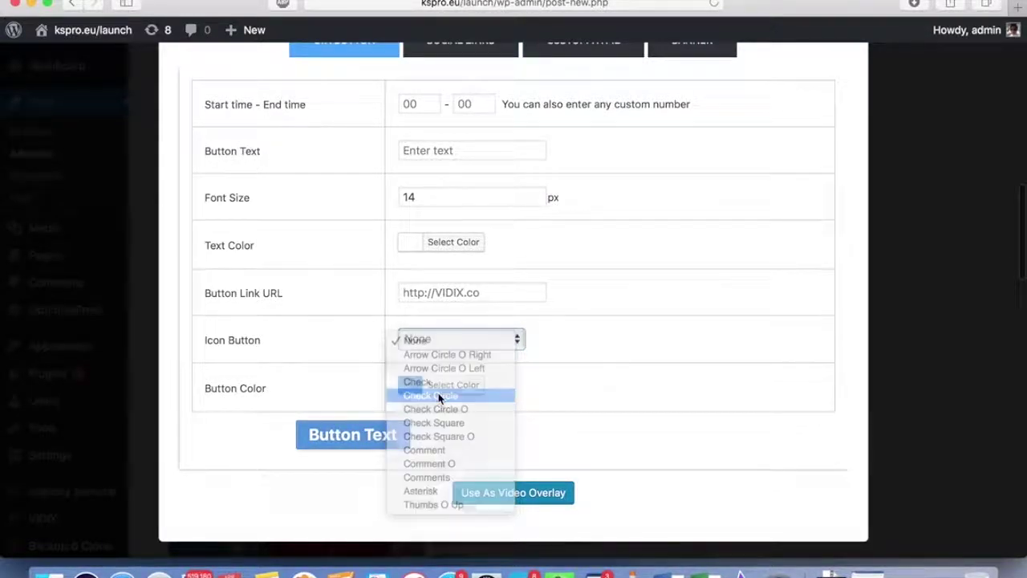
pyautogui.click(427, 343)
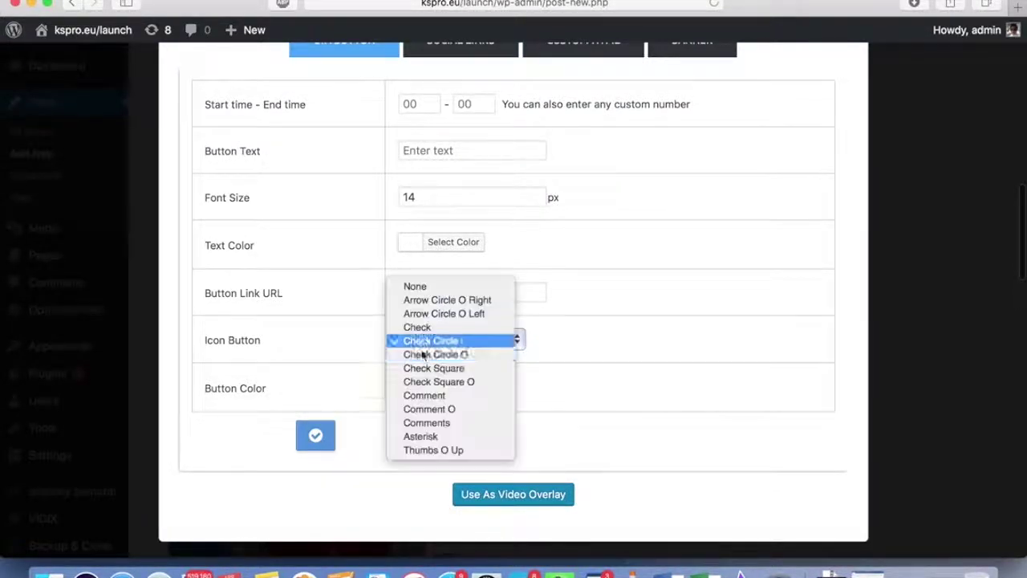
pyautogui.click(425, 395)
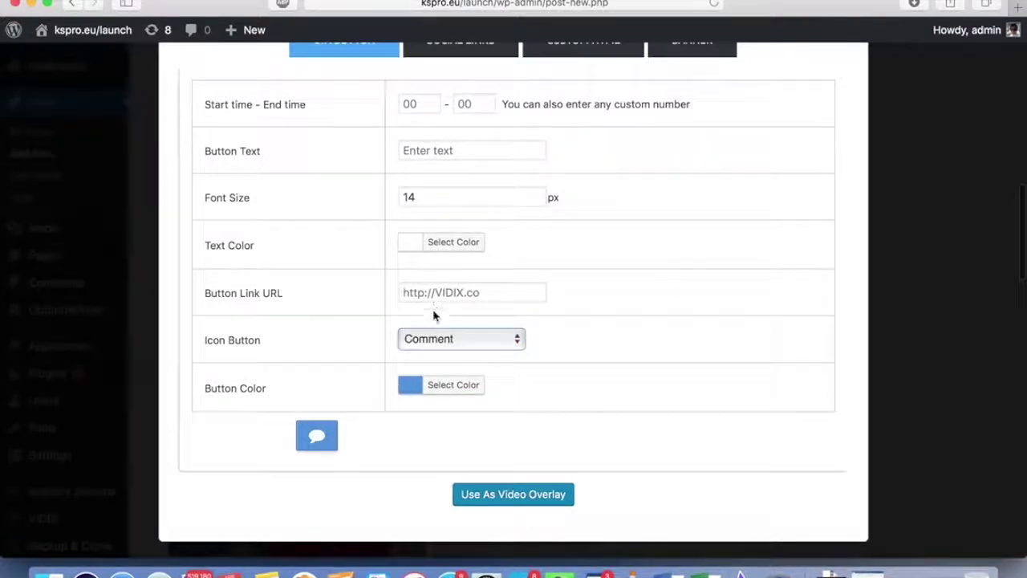
pyautogui.click(434, 339)
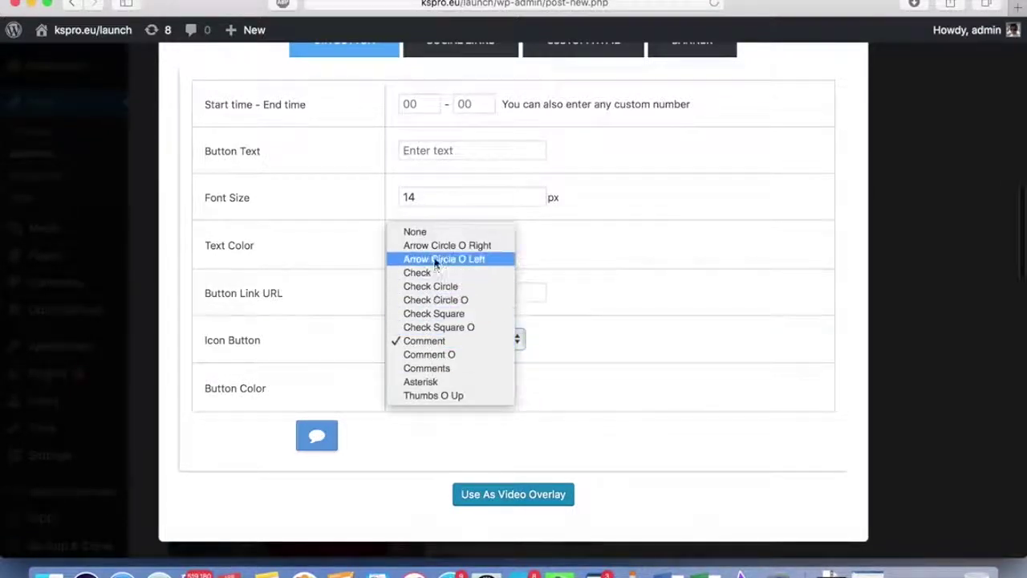
pyautogui.click(434, 314)
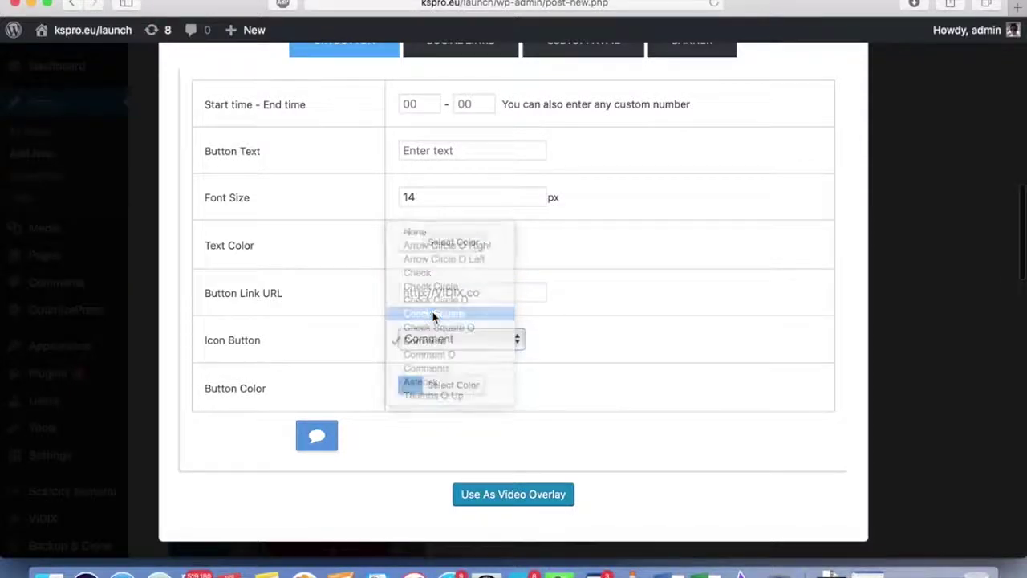
# Set the CTA button's text to "Buy NOW!" and its font size to 20 px.
pyautogui.click(429, 144)
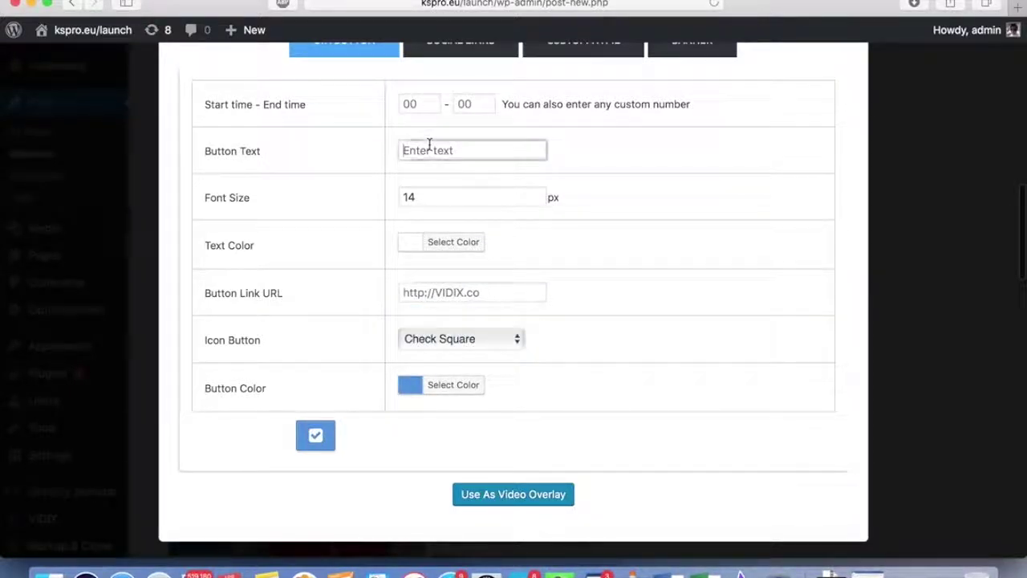
pyautogui.write('Buy NOW!')
pyautogui.click(685, 165)
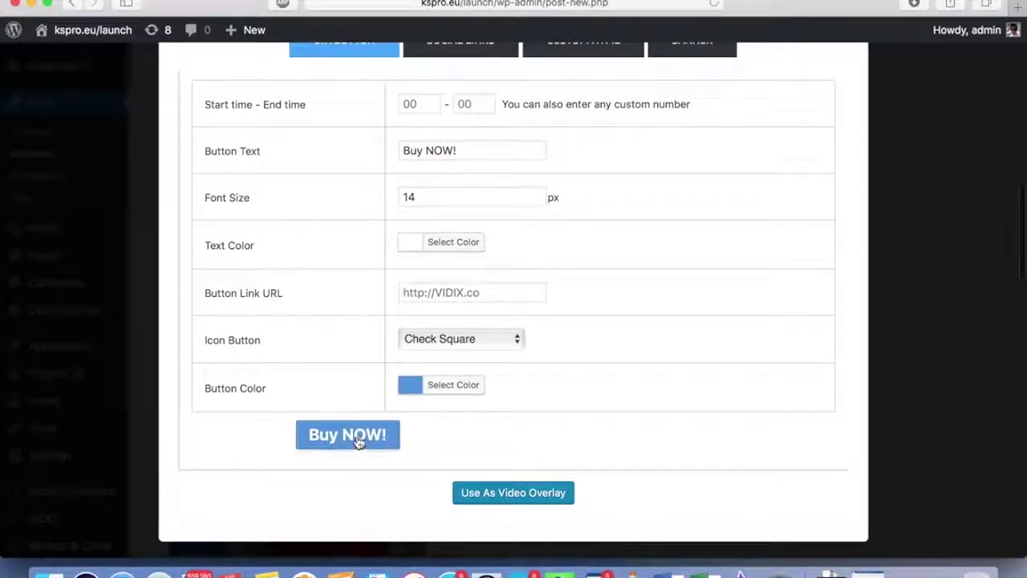
pyautogui.doubleClick(440, 200)
pyautogui.write('20')
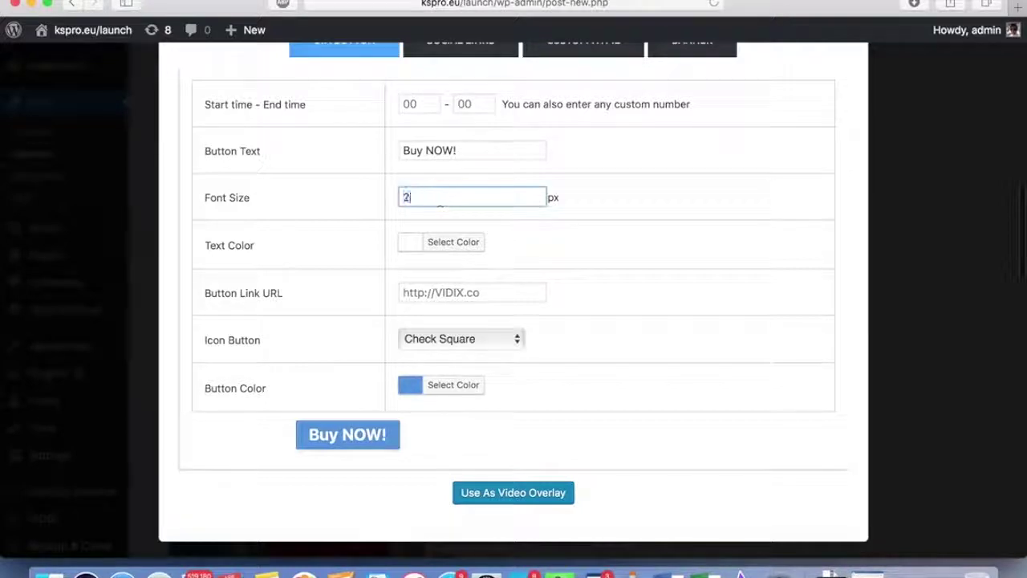
pyautogui.click(658, 219)
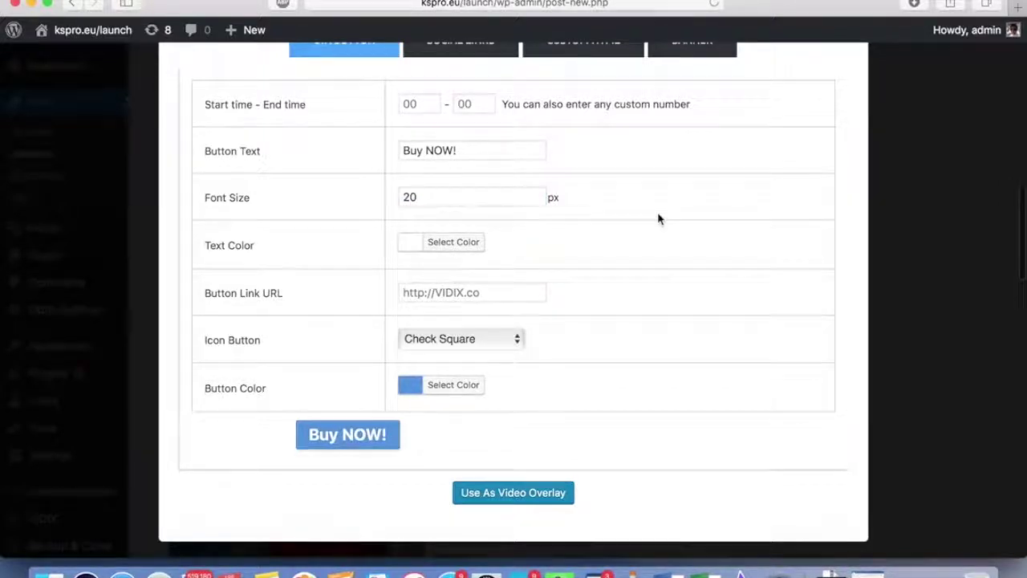
# Set the CTA button's text color to the preset red #dd3333.
pyautogui.click(418, 245)
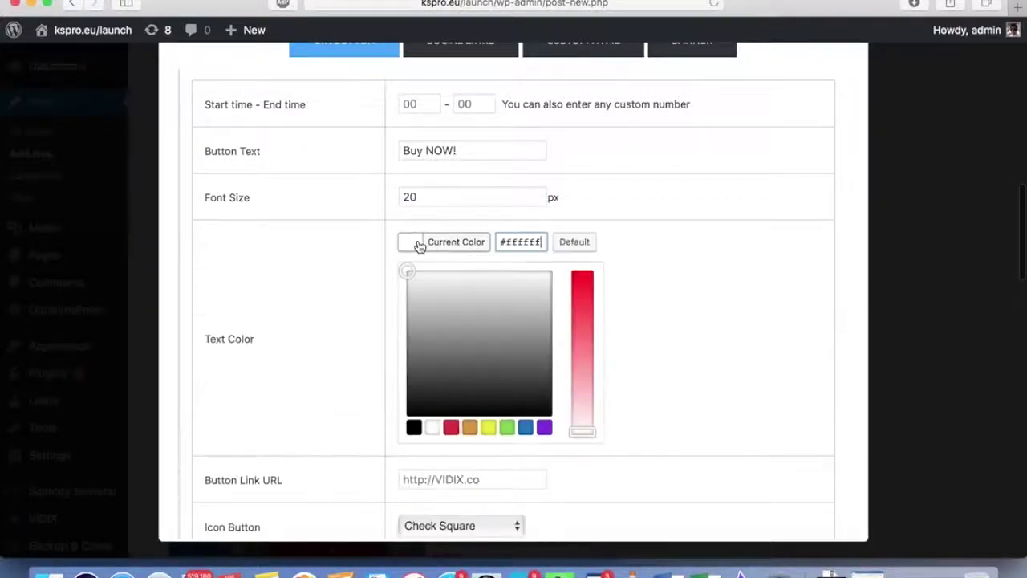
pyautogui.moveTo(500, 347); pyautogui.dragTo(527, 305)
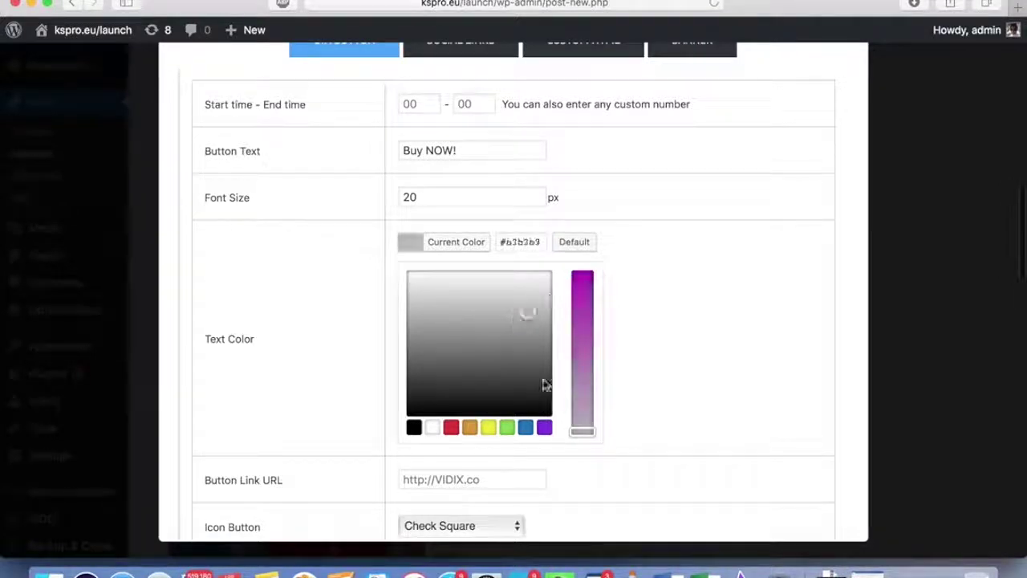
pyautogui.click(452, 429)
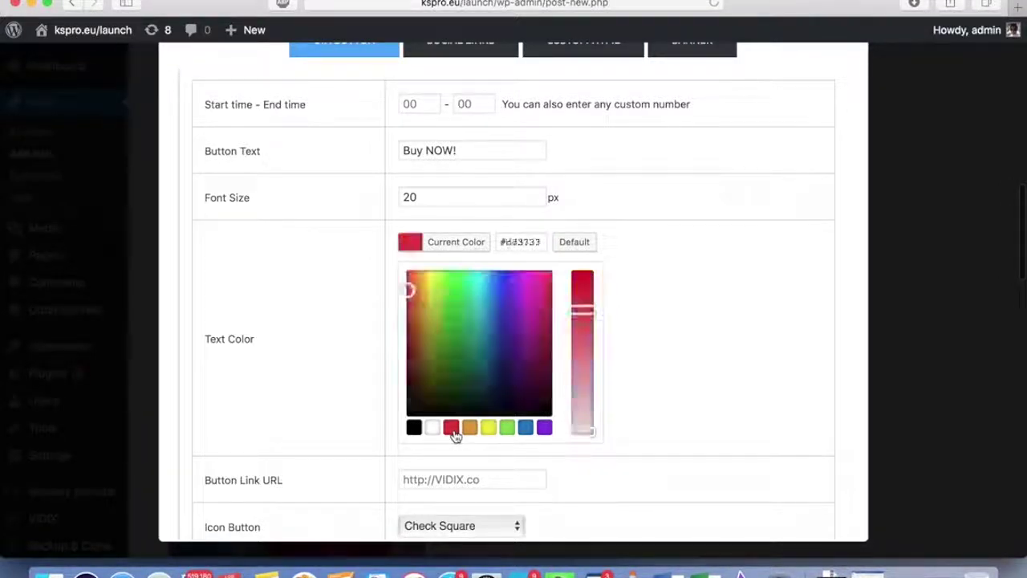
pyautogui.click(681, 356)
pyautogui.scroll(-1, 351, 434)
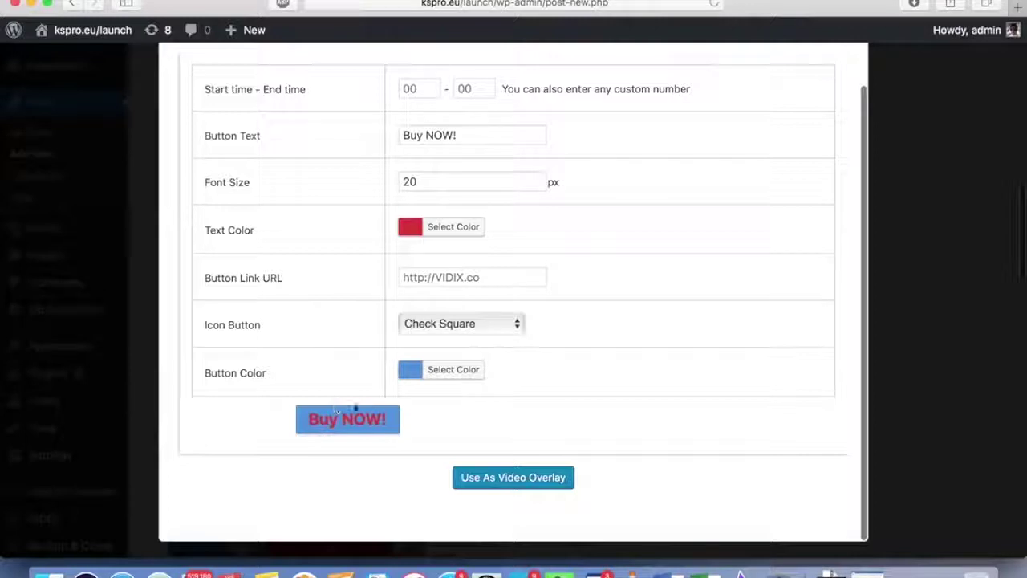
# Leave the button link URL empty and apply the CTA button as the video's overlay.
pyautogui.click(429, 277)
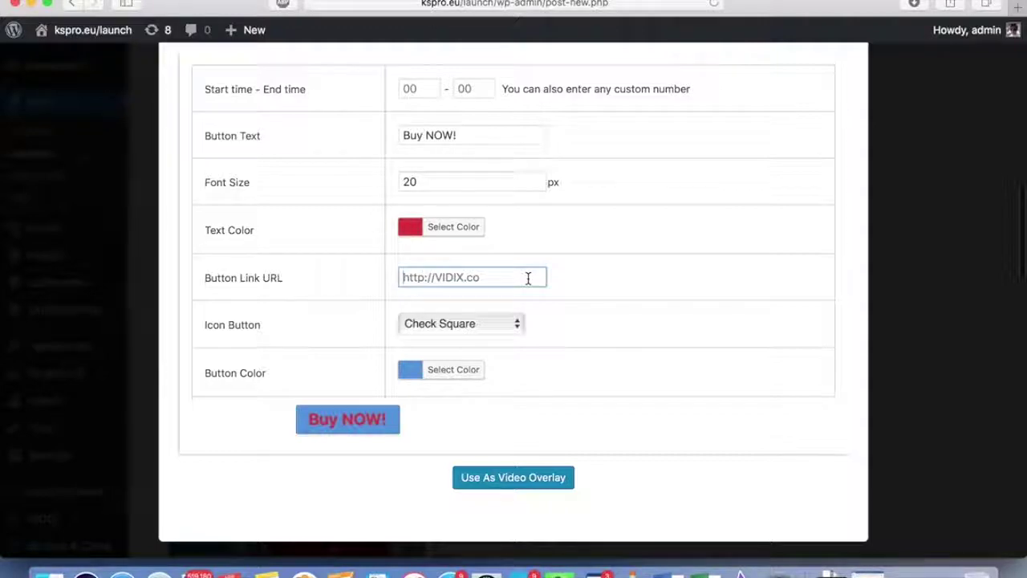
pyautogui.click(585, 281)
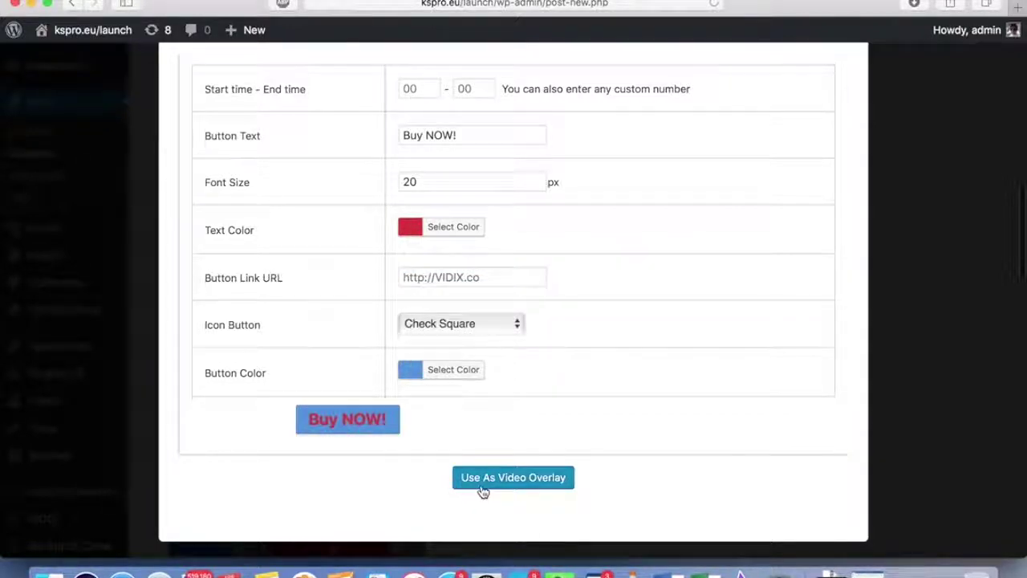
pyautogui.click(482, 486)
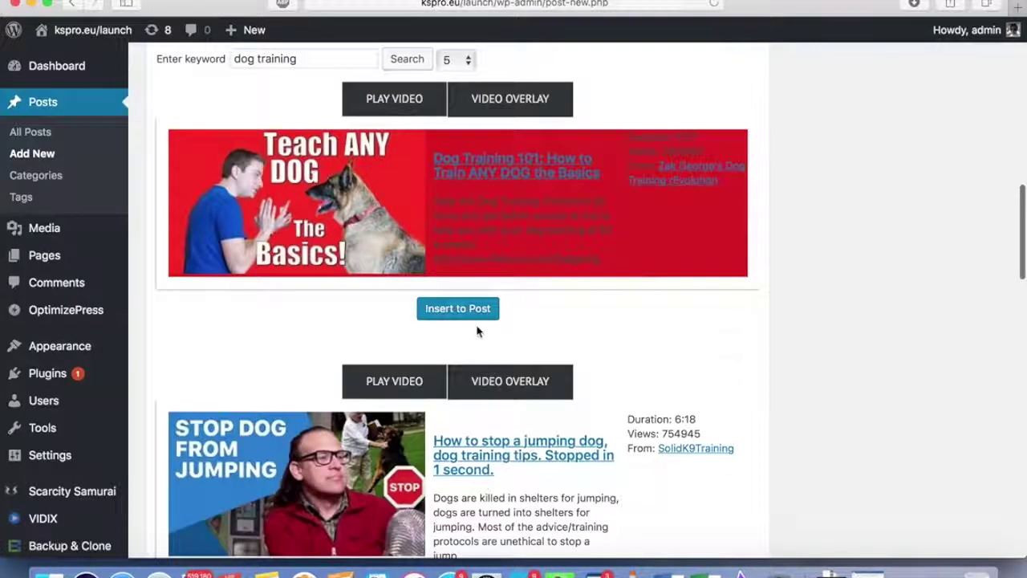
# Insert the overlaid Dog Training 101 video into the post, and play the video in the published "Dog training buy button" post.
pyautogui.click(470, 321)
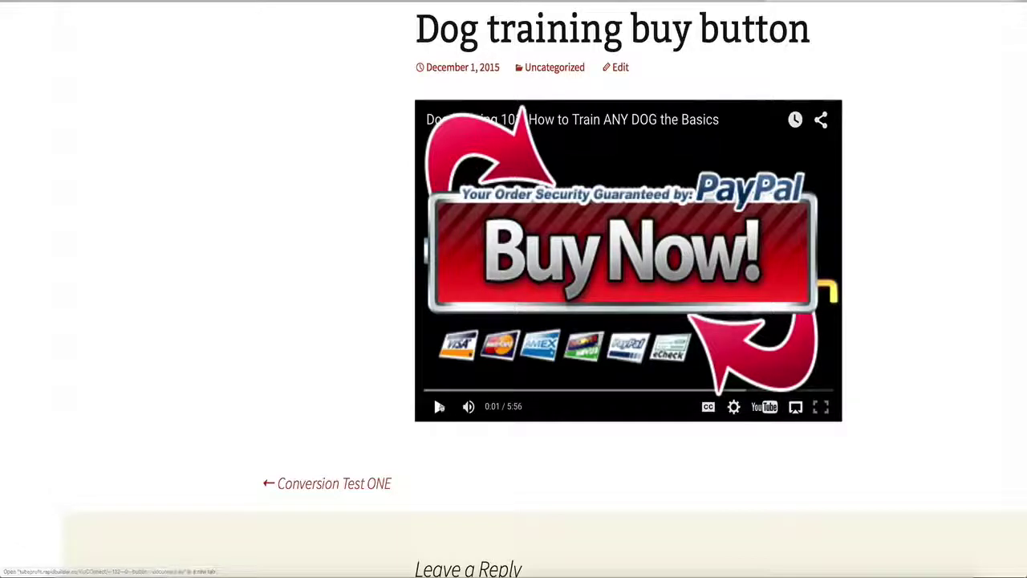
pyautogui.click(439, 406)
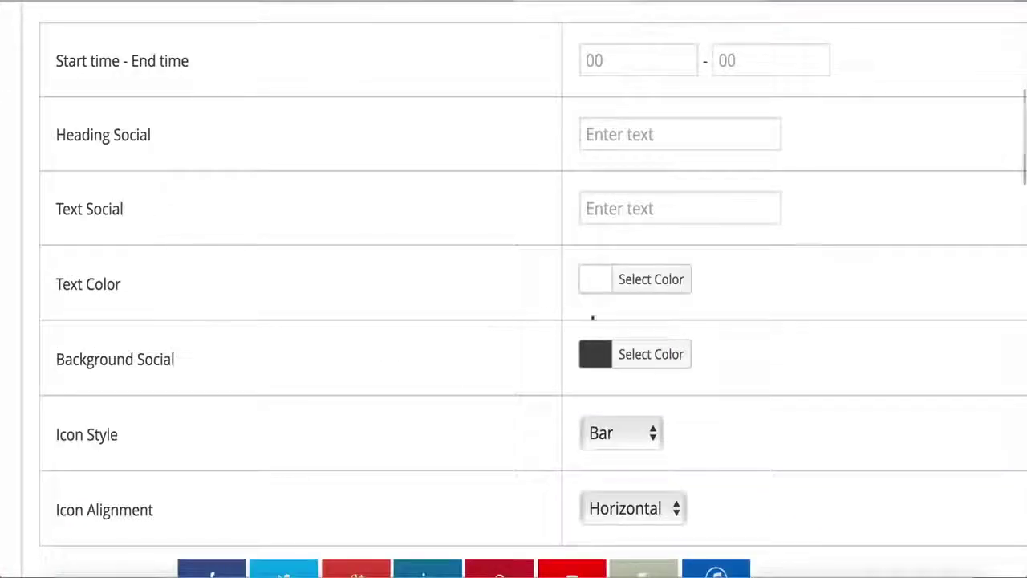
# Check the social overlay's icon alignment options and set its icon style to Circle.
pyautogui.scroll(-1, 500, 272)
pyautogui.scroll(-1, 593, 375)
pyautogui.click(633, 447)
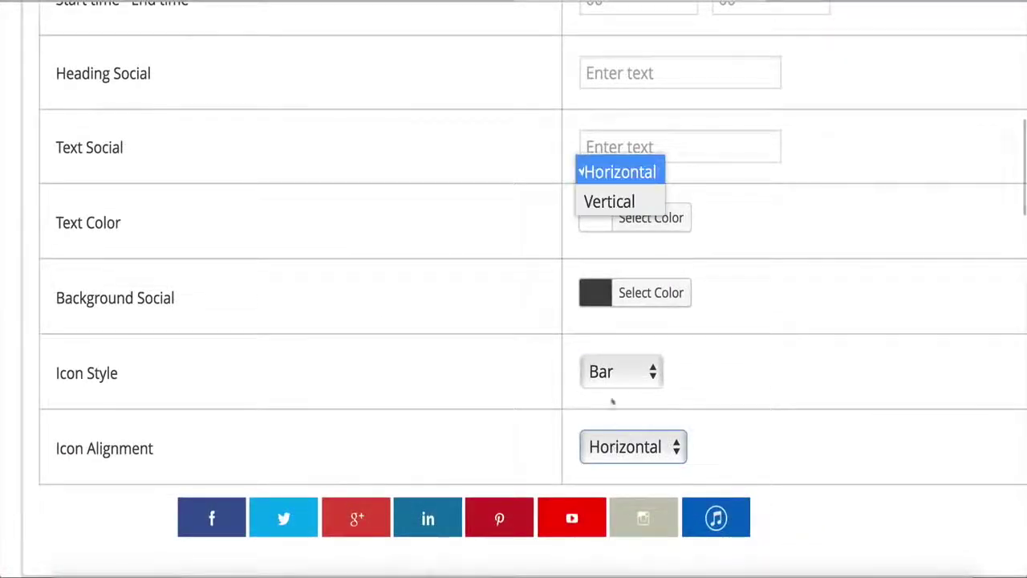
pyautogui.click(613, 375)
pyautogui.click(613, 375)
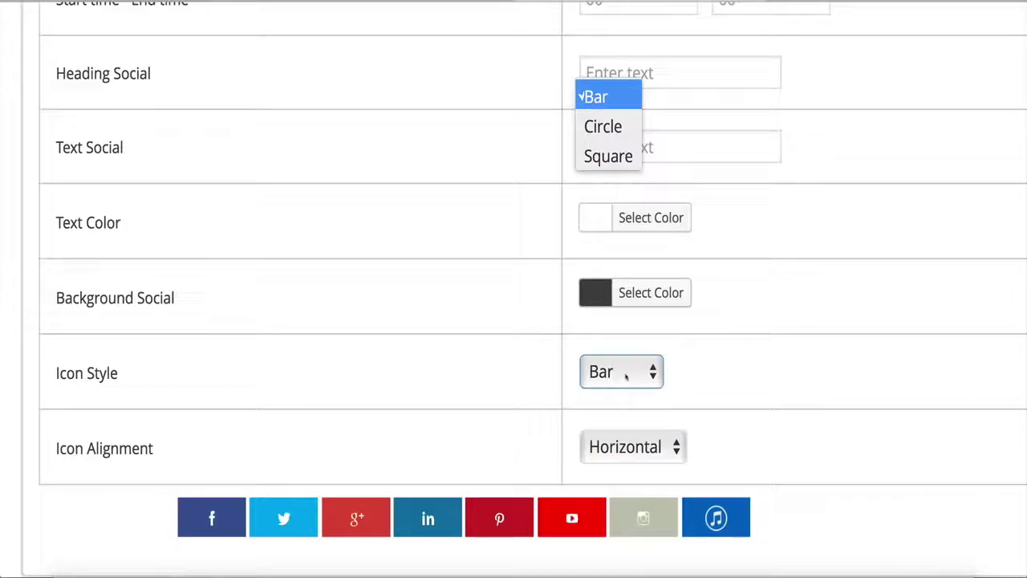
pyautogui.click(618, 126)
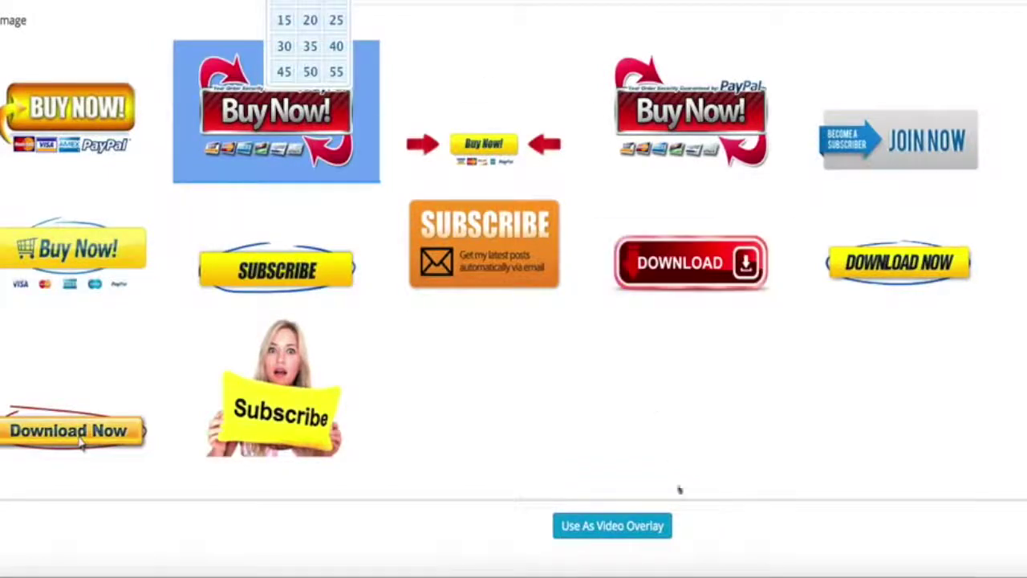
# Apply the red PayPal "Buy Now!" image as the video overlay and play the video in the "Dog training buy button" post.
pyautogui.click(611, 526)
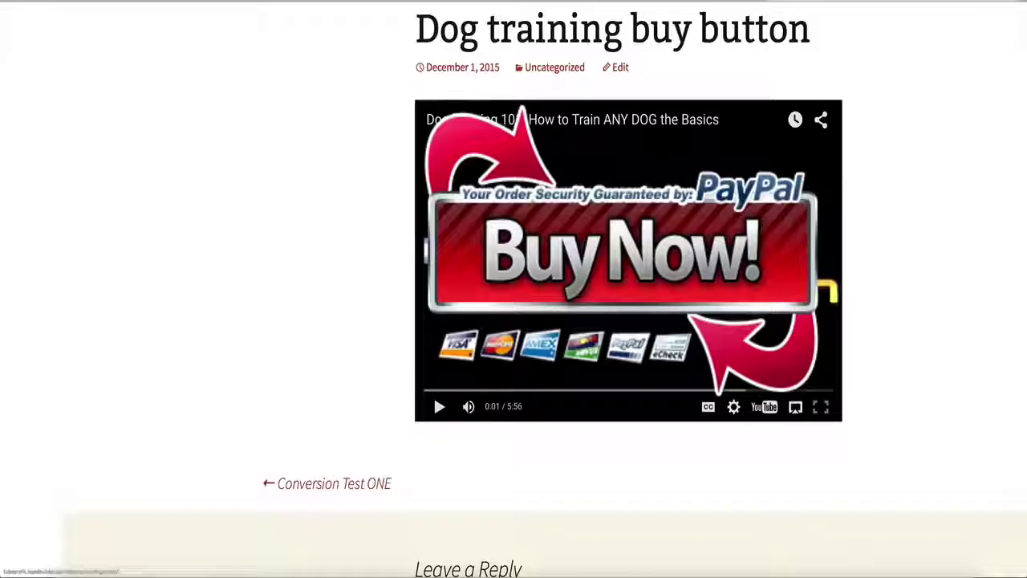
pyautogui.click(439, 406)
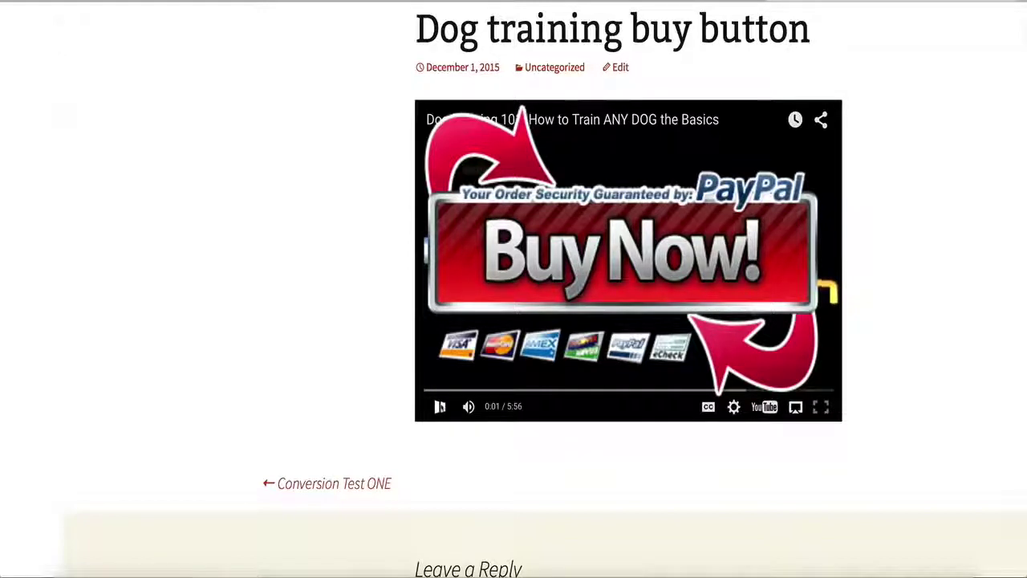